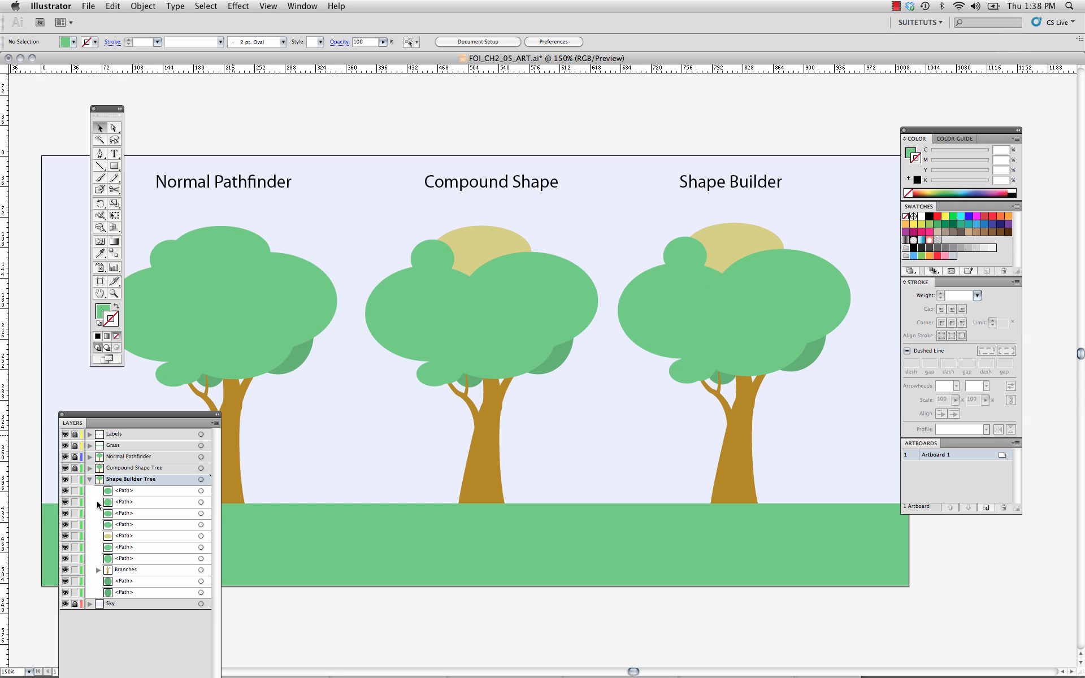
# Merge the left and lower-middle green foliage ovals of the Shape Builder tree into one shape with the Shape Builder tool
pyautogui.click(678, 338)
pyautogui.click(770, 330)
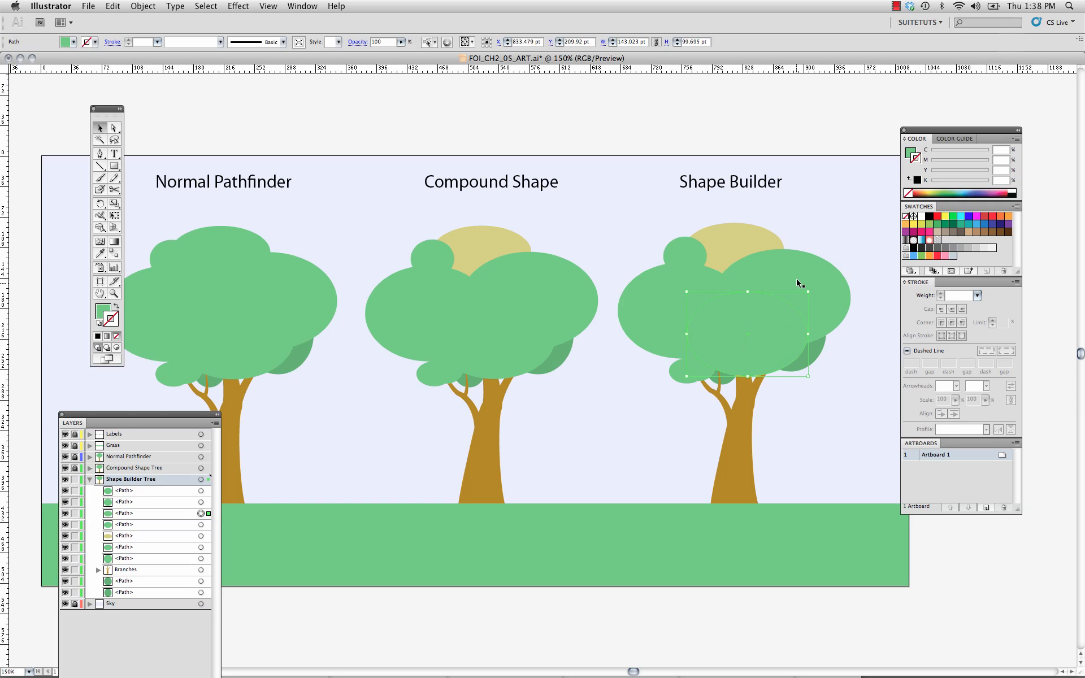
pyautogui.click(667, 321)
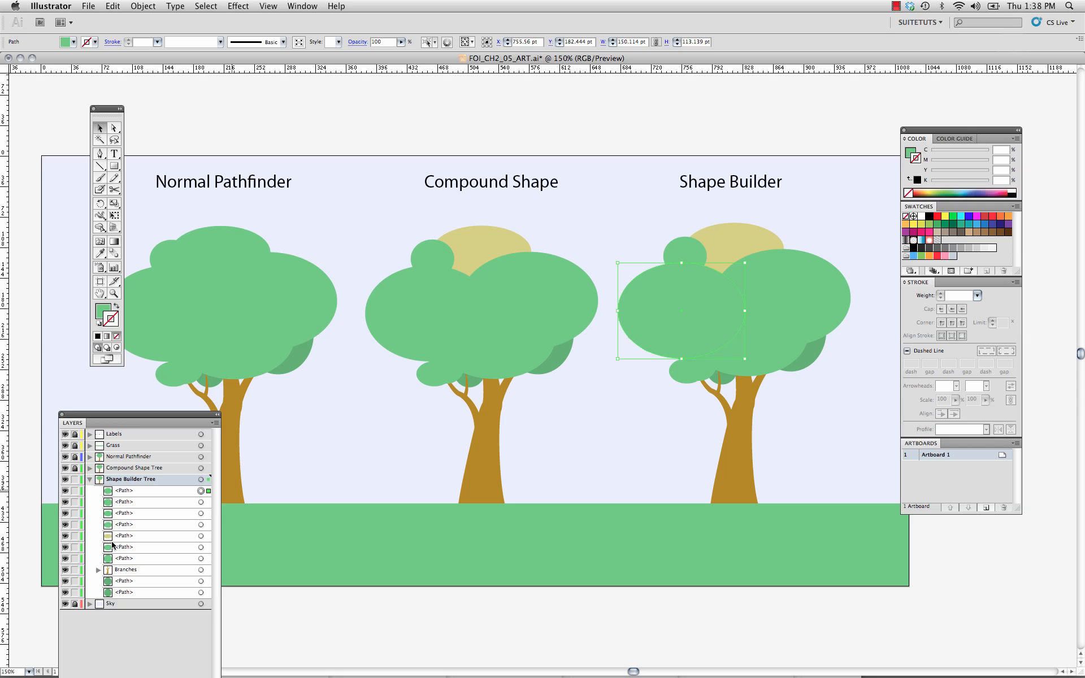
pyautogui.click(779, 293)
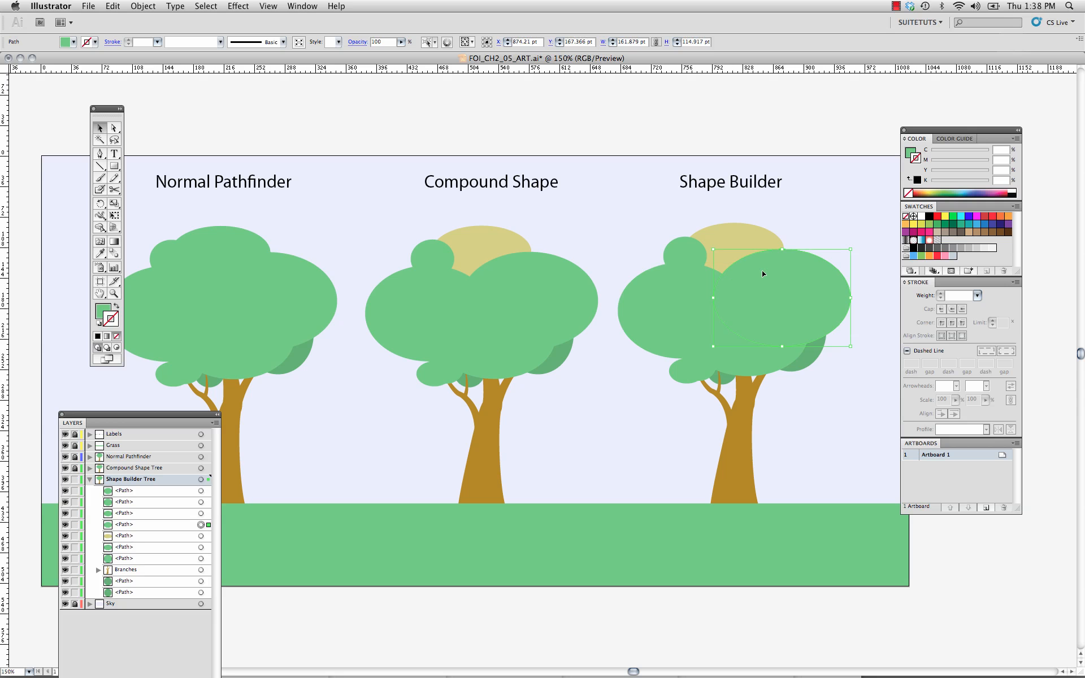
pyautogui.click(730, 243)
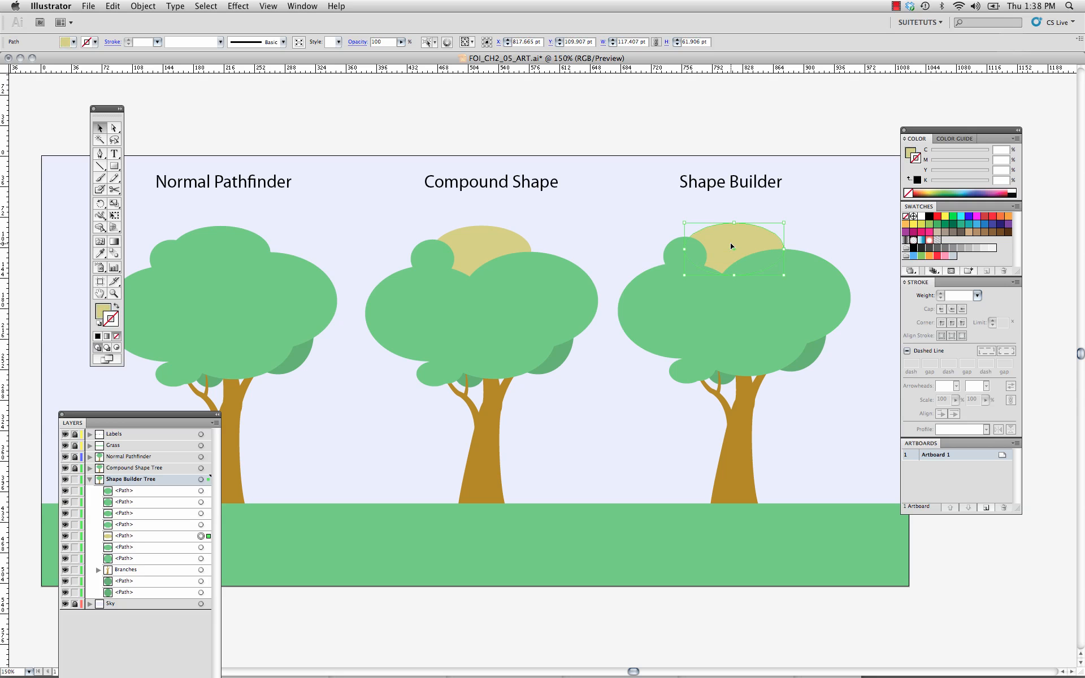
pyautogui.click(667, 319)
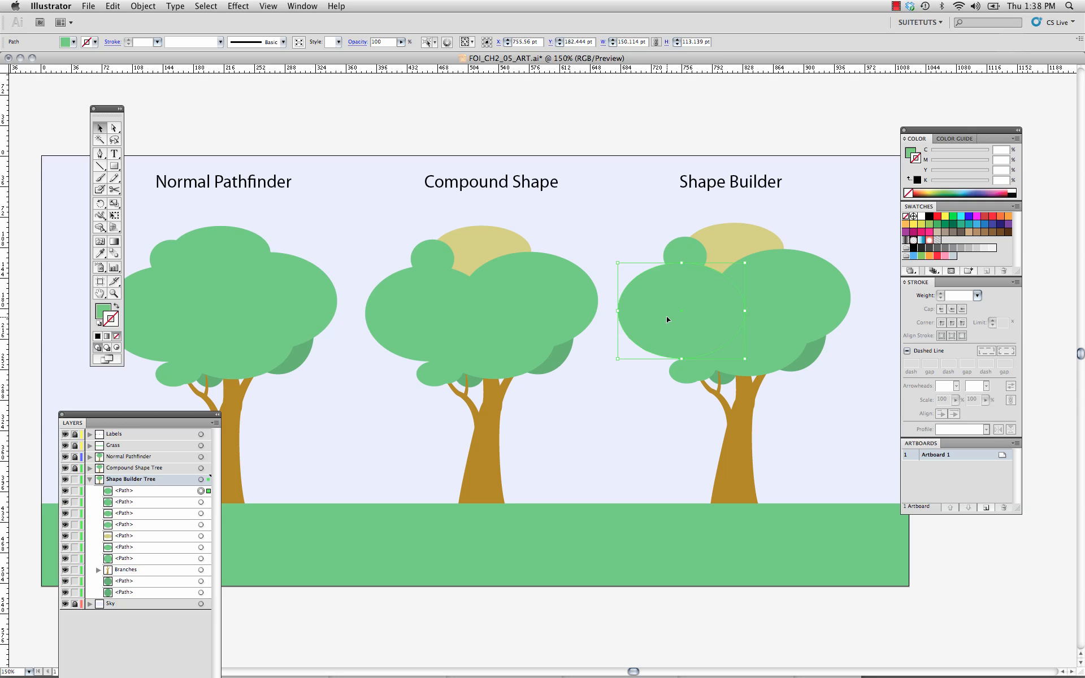
pyautogui.keyDown('shift'); pyautogui.click(759, 320); pyautogui.keyUp('shift')
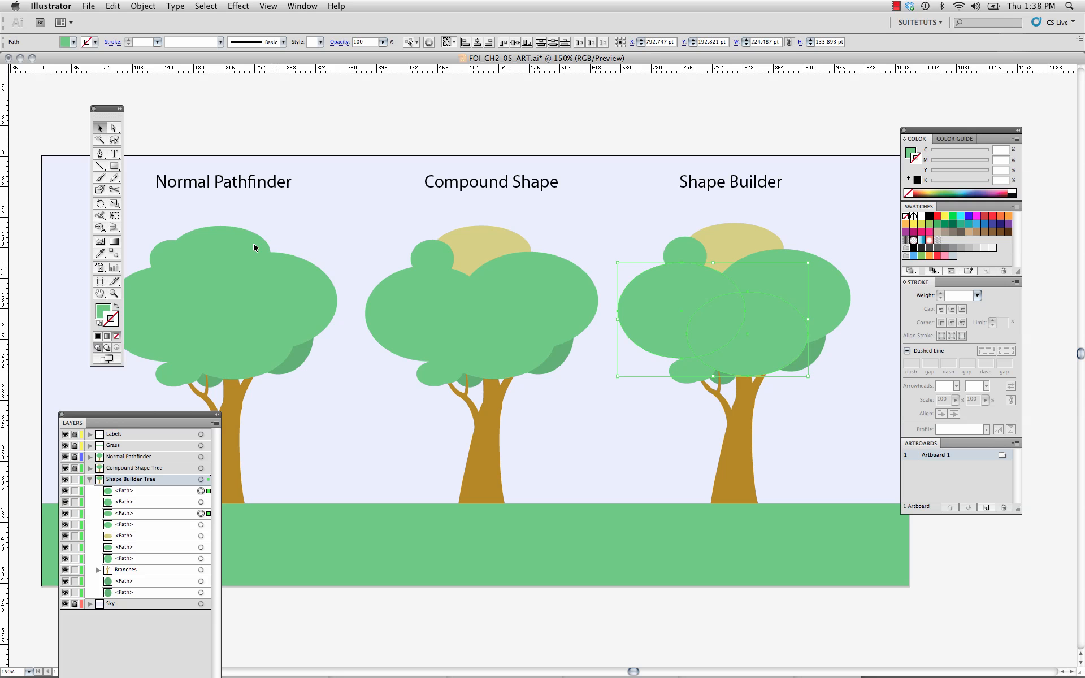
pyautogui.click(99, 229)
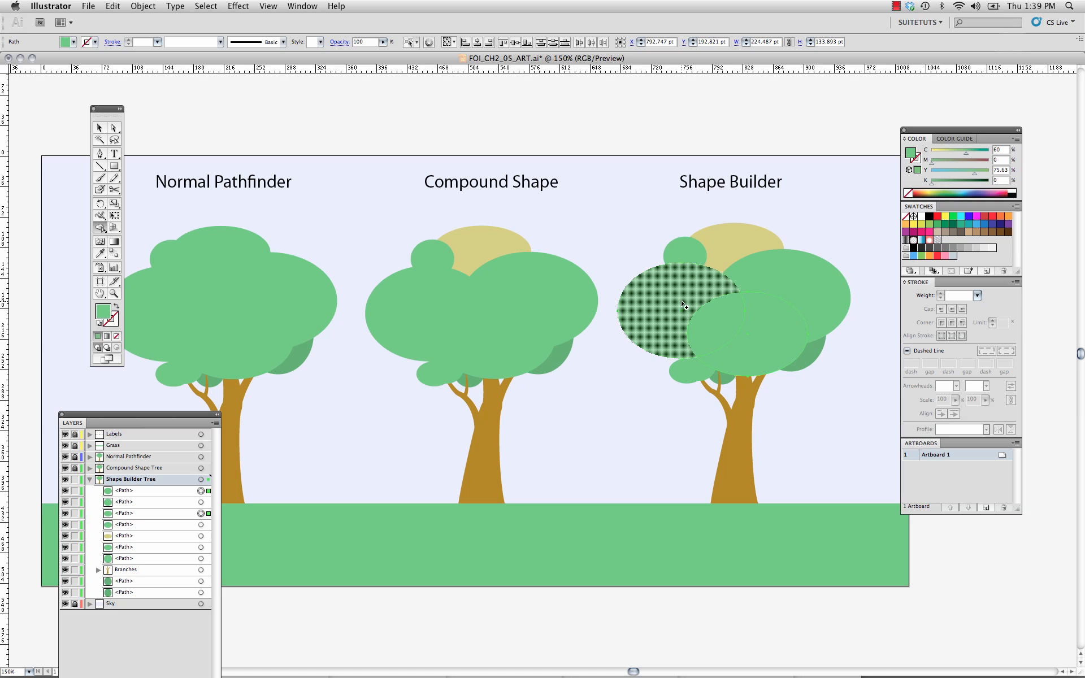
pyautogui.moveTo(683, 305); pyautogui.dragTo(753, 355)
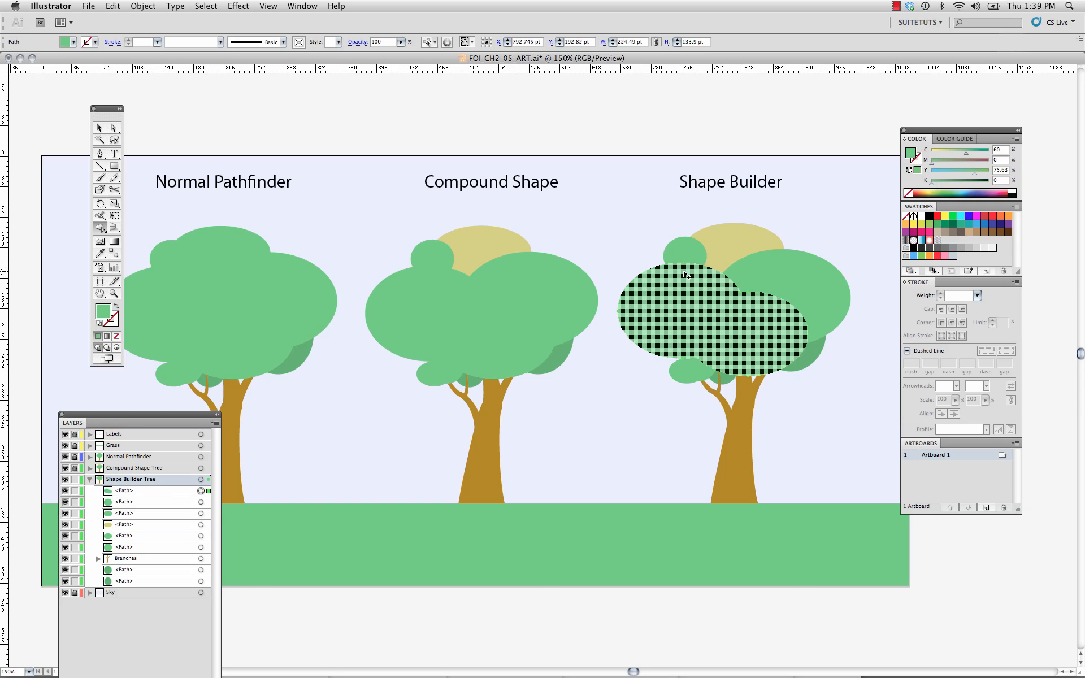
# Merge the small round shape at the foliage's upper left into the combined foliage shape with the Shape Builder tool
pyautogui.press('v')
pyautogui.click(686, 254)
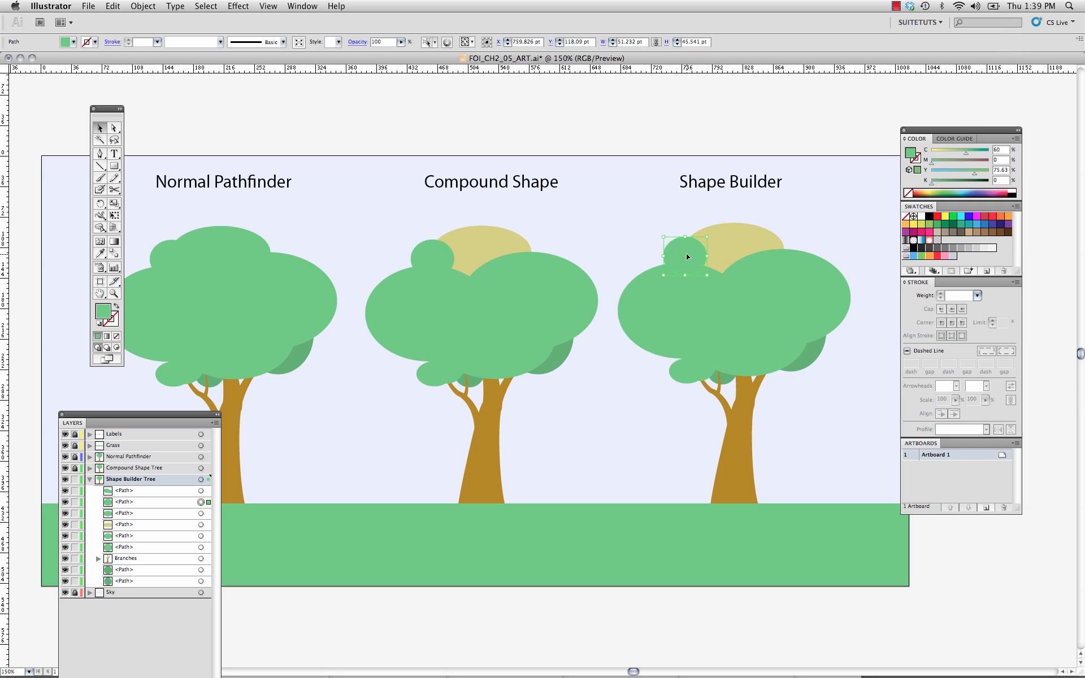
pyautogui.keyDown('shift'); pyautogui.click(693, 306); pyautogui.keyUp('shift')
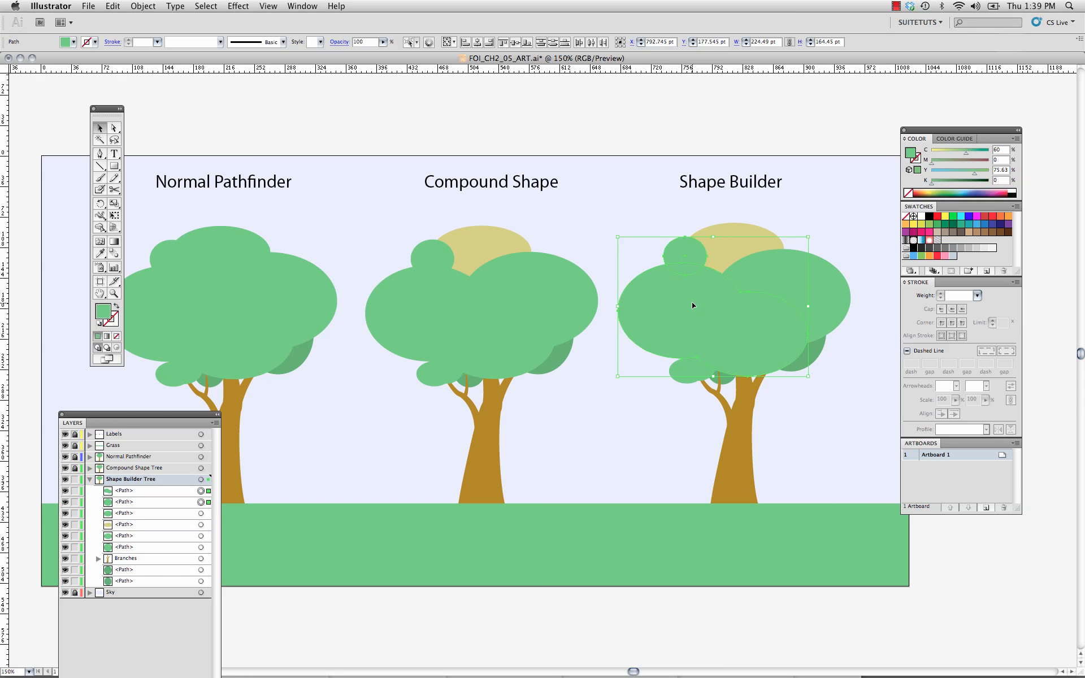
pyautogui.click(100, 228)
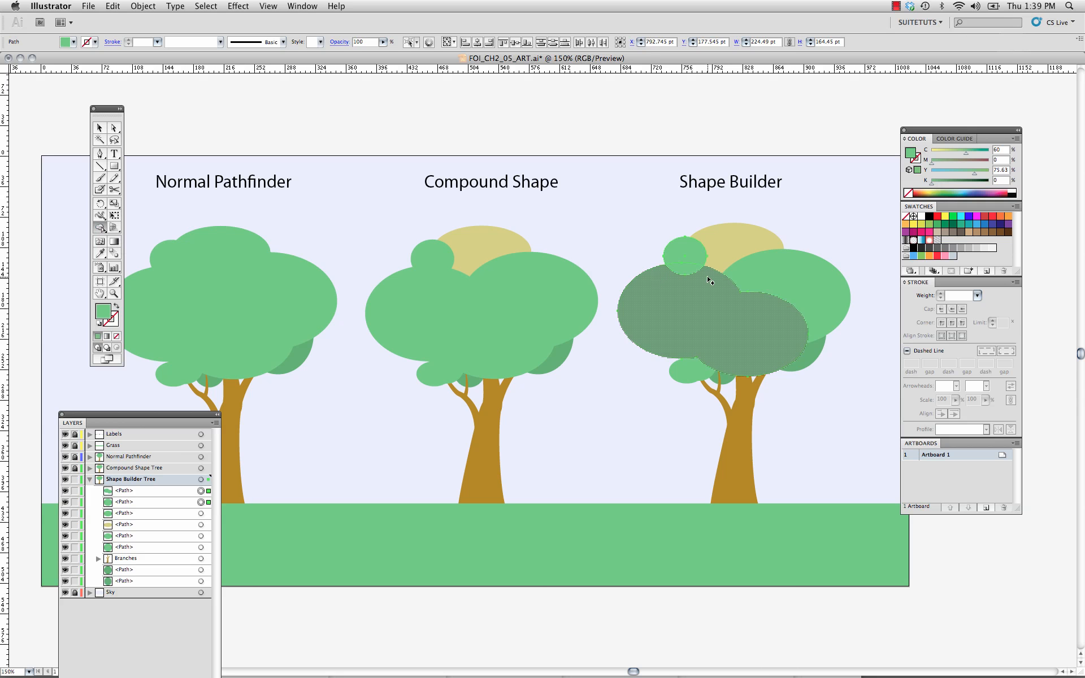
pyautogui.moveTo(682, 259); pyautogui.dragTo(683, 291)
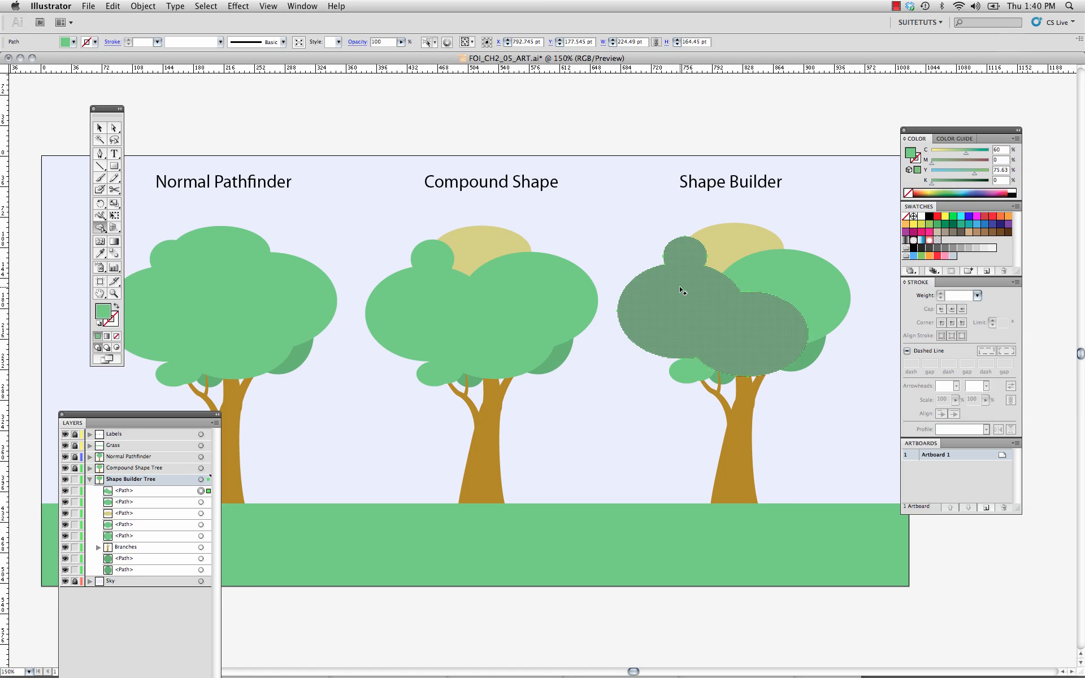
# Move the small lower-left foliage oval about 30 pt left, clear of the tree, and try to merge it with the combined foliage shape
pyautogui.press('v')
pyautogui.click(679, 384)
pyautogui.click(682, 377)
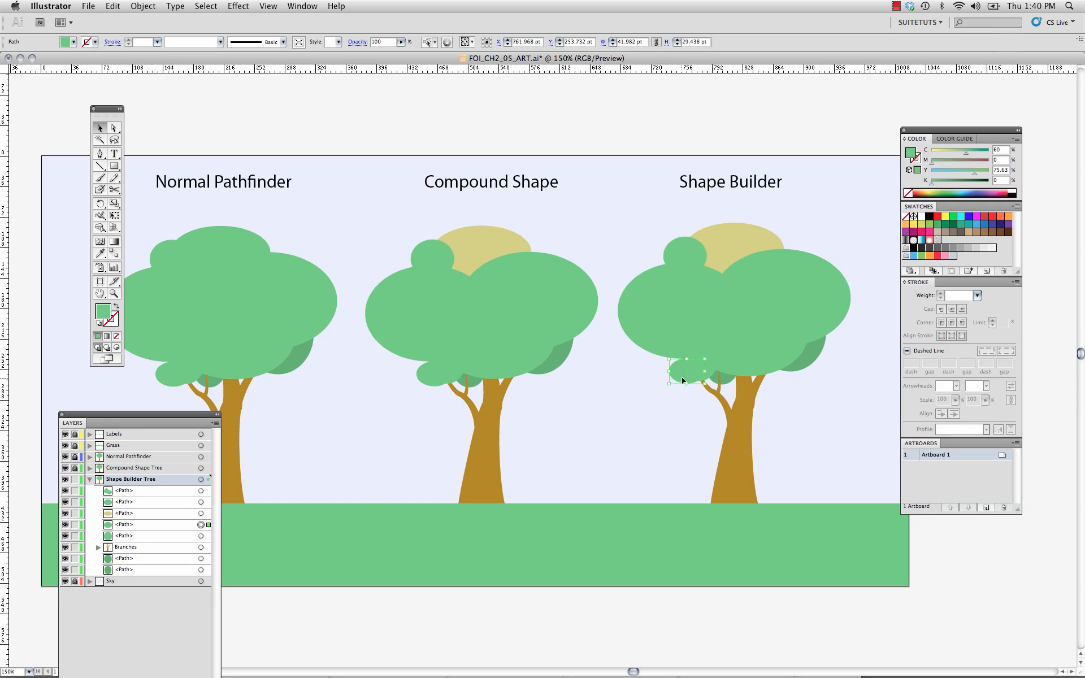
pyautogui.moveTo(680, 378); pyautogui.dragTo(652, 380)
pyautogui.keyDown('shift'); pyautogui.click(670, 352); pyautogui.keyUp('shift')
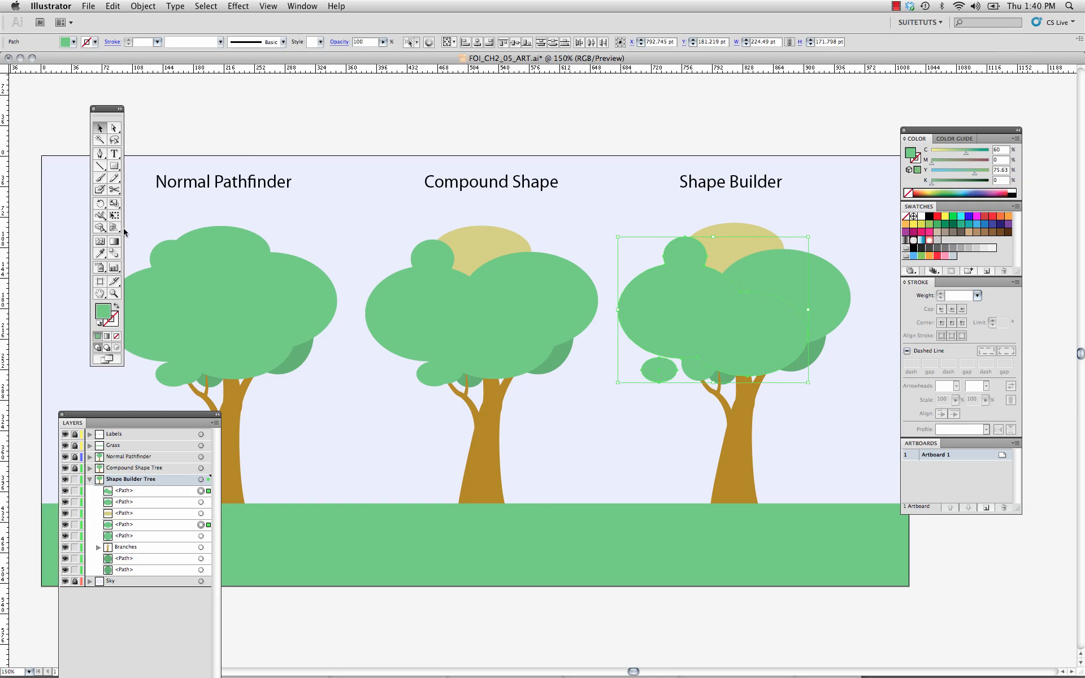
pyautogui.click(100, 227)
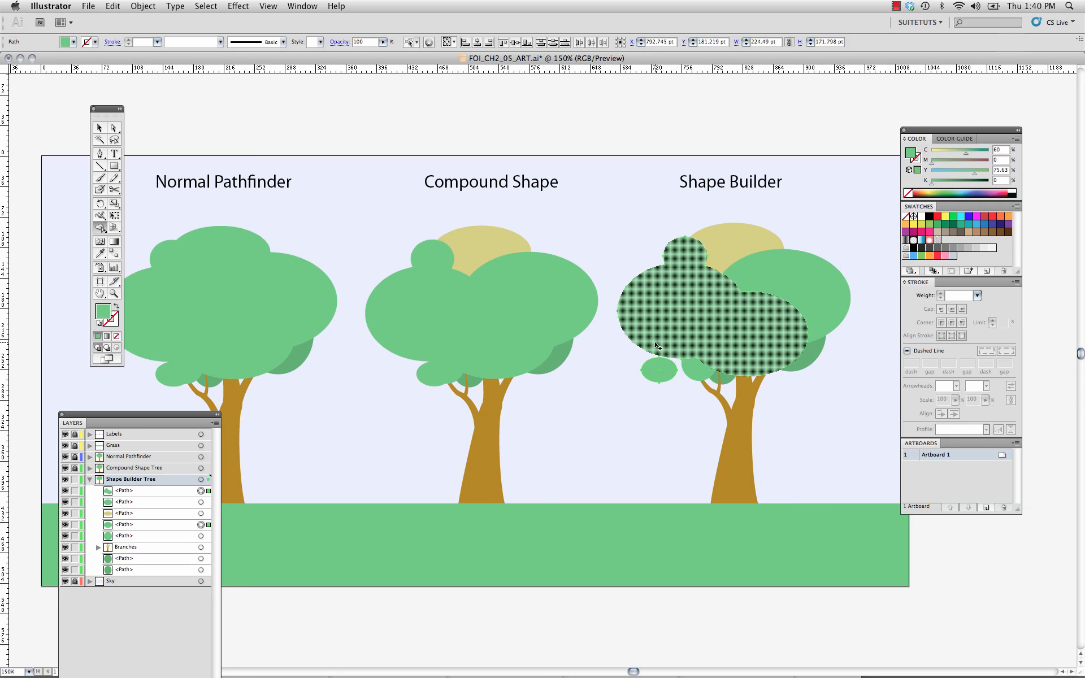
pyautogui.moveTo(656, 343); pyautogui.dragTo(659, 370)
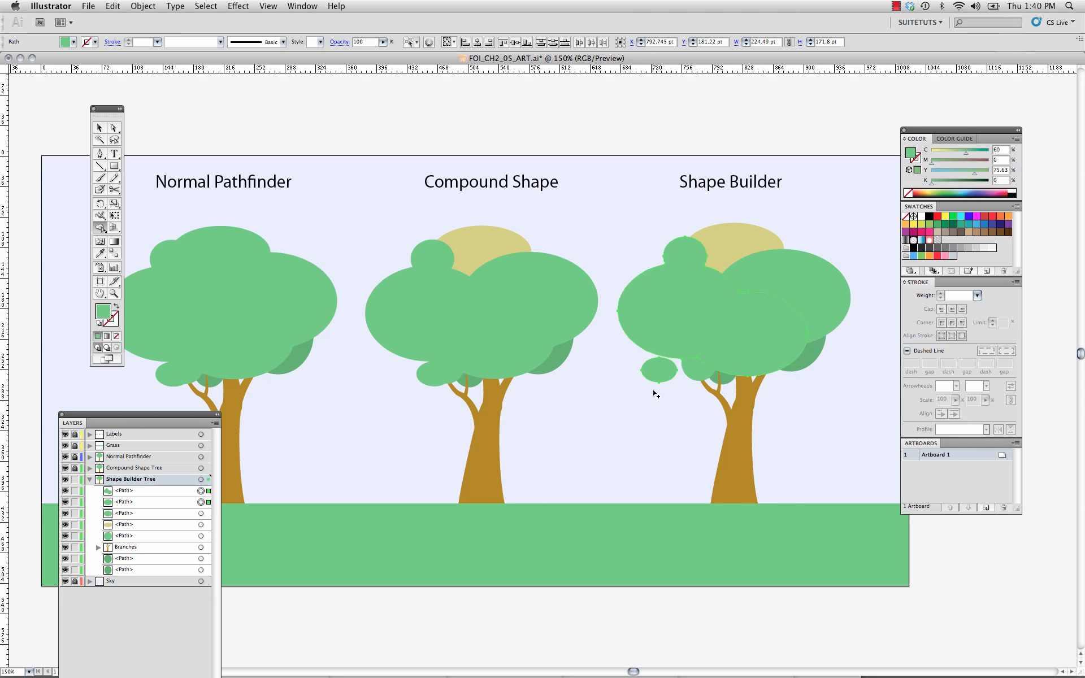
# Move the detached small oval up to overlap the combined foliage shape and fill it with bright green
pyautogui.press('v')
pyautogui.click(655, 390)
pyautogui.moveTo(659, 378); pyautogui.dragTo(659, 366)
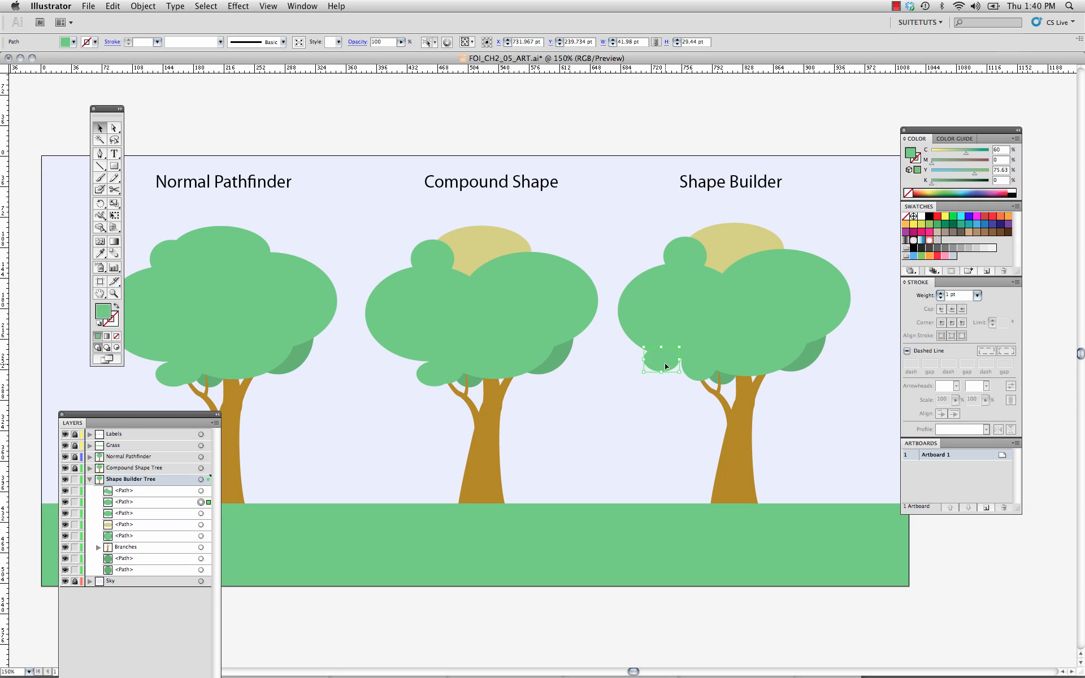
pyautogui.click(954, 218)
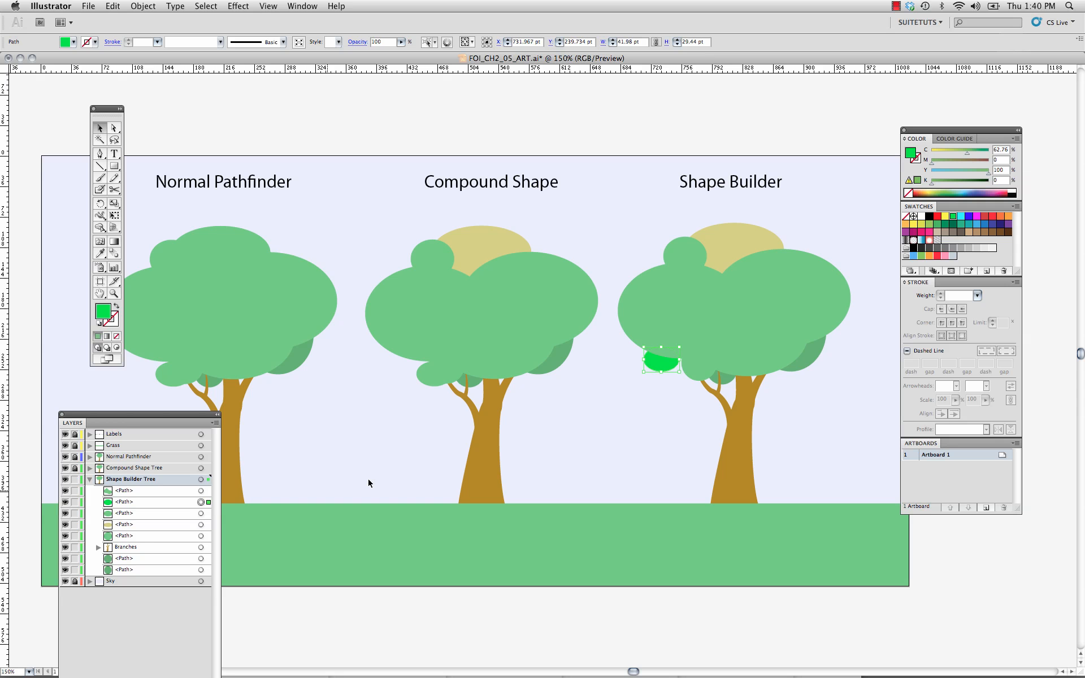
# Merge the bright green oval into the combined foliage shape with the Shape Builder tool, using the foliage's softer green fill
pyautogui.click(703, 309)
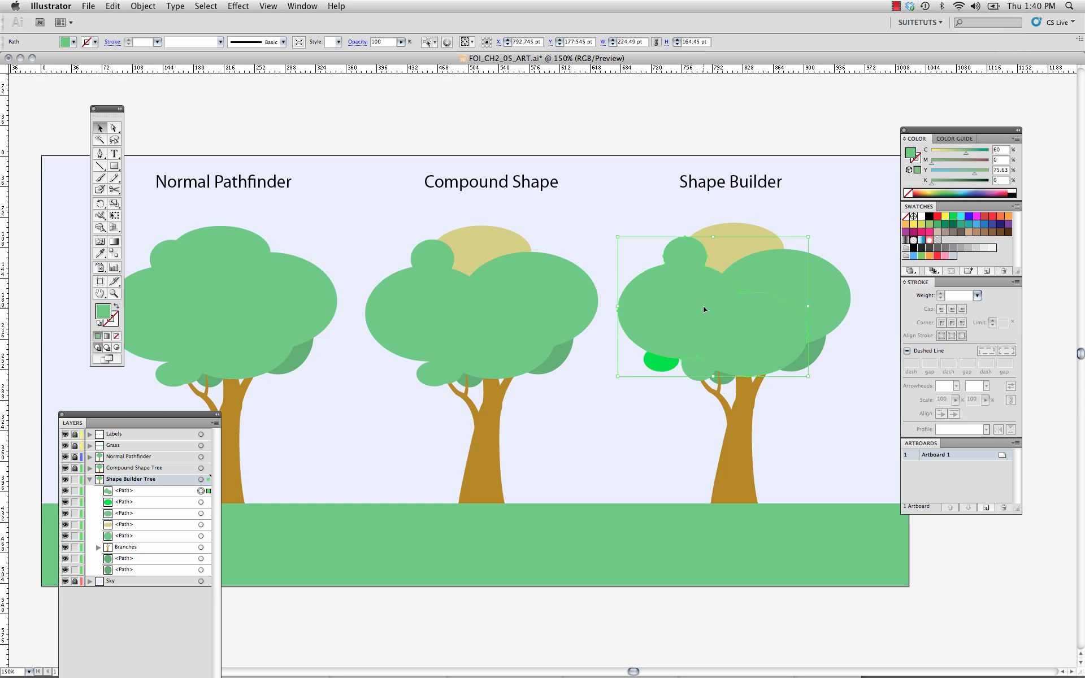
pyautogui.click(656, 367)
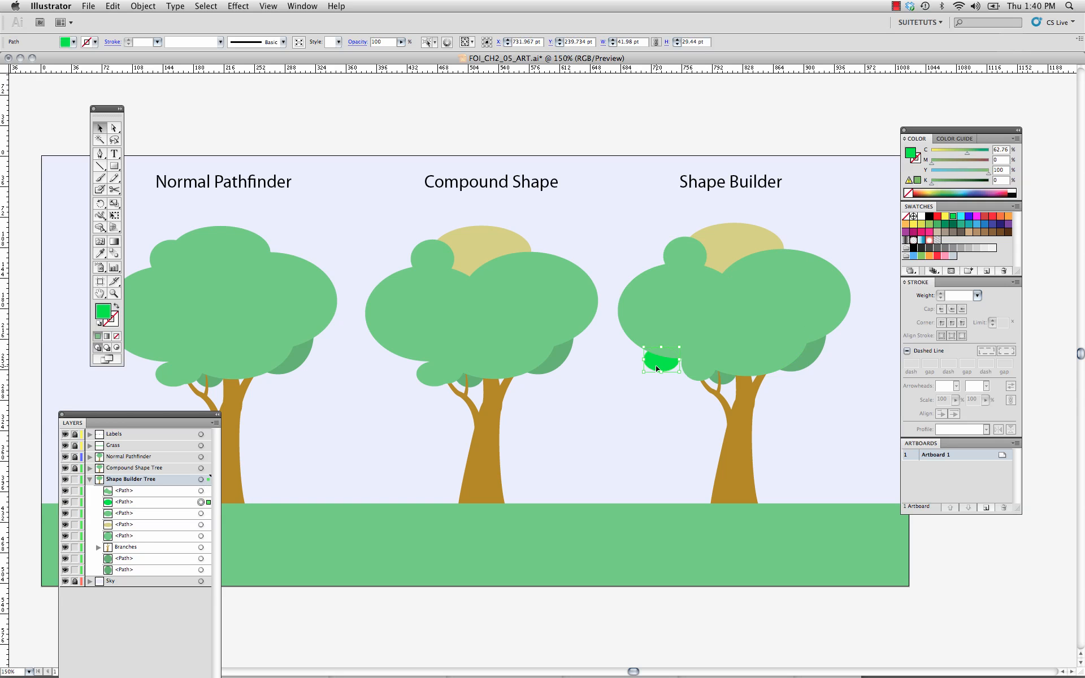
pyautogui.click(669, 329)
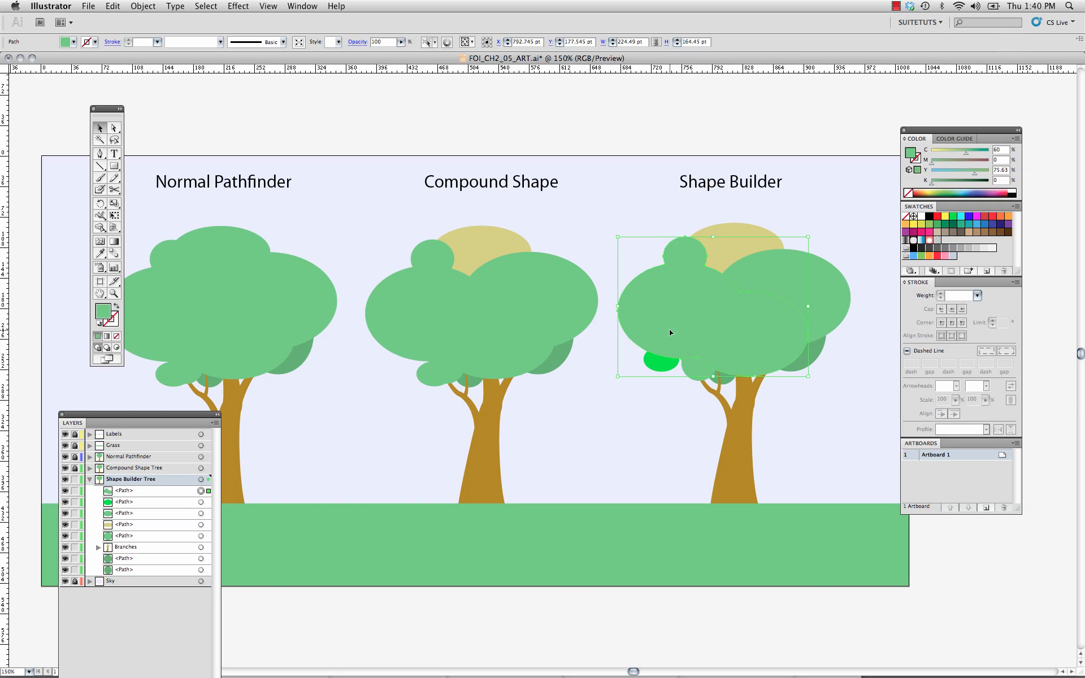
pyautogui.keyDown('shift'); pyautogui.click(663, 363); pyautogui.keyUp('shift')
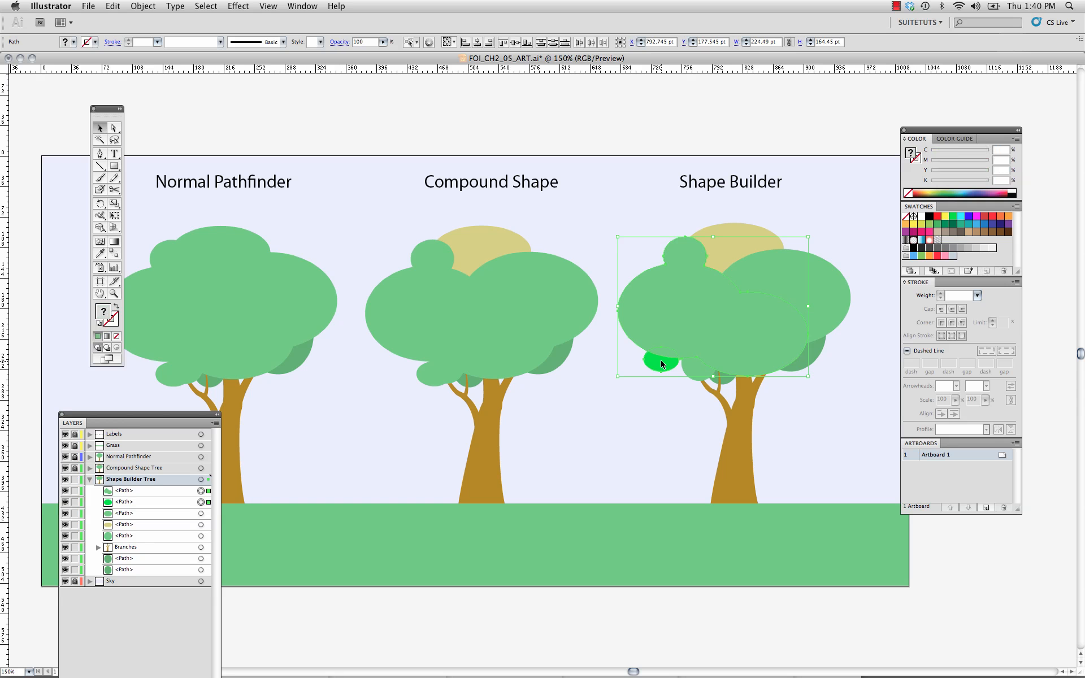
pyautogui.click(100, 227)
pyautogui.moveTo(676, 312); pyautogui.dragTo(661, 364)
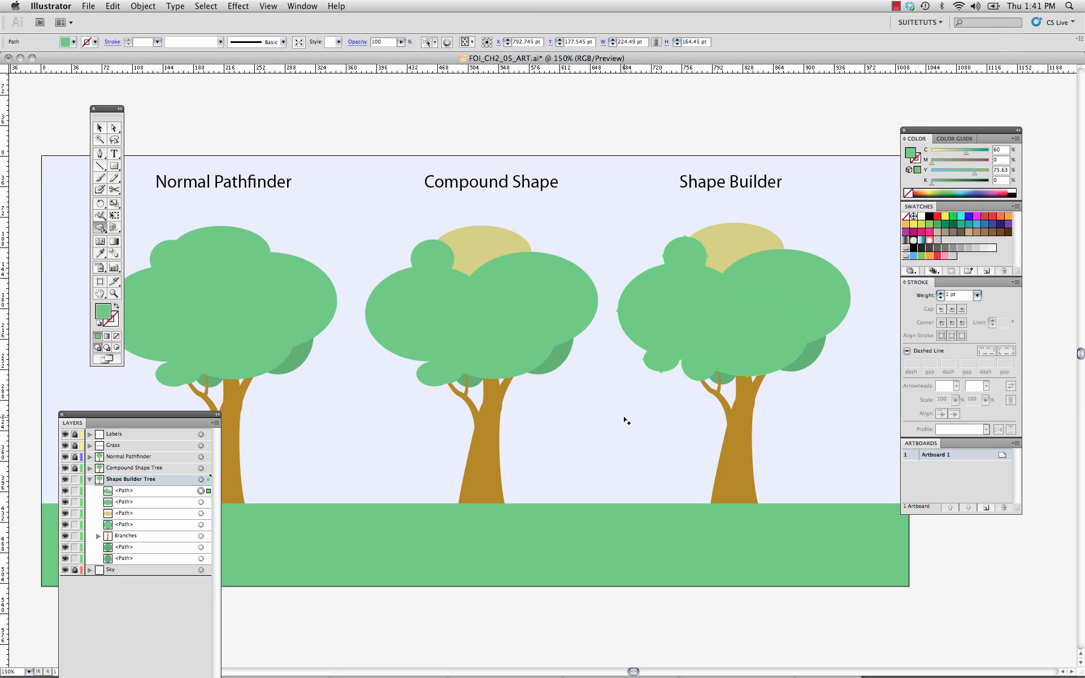
# Merge the tan top oval with the combined foliage shape using the Shape Builder tool, with tan as the fill
pyautogui.press('v')
pyautogui.click(730, 249)
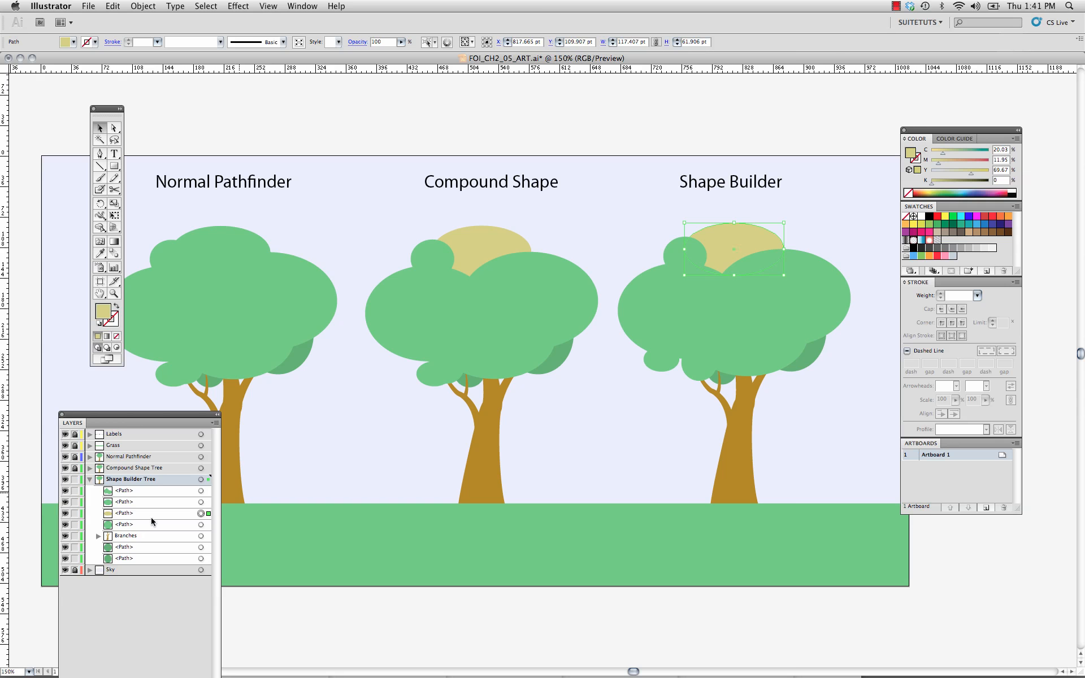
pyautogui.keyDown('shift'); pyautogui.click(673, 321); pyautogui.keyUp('shift')
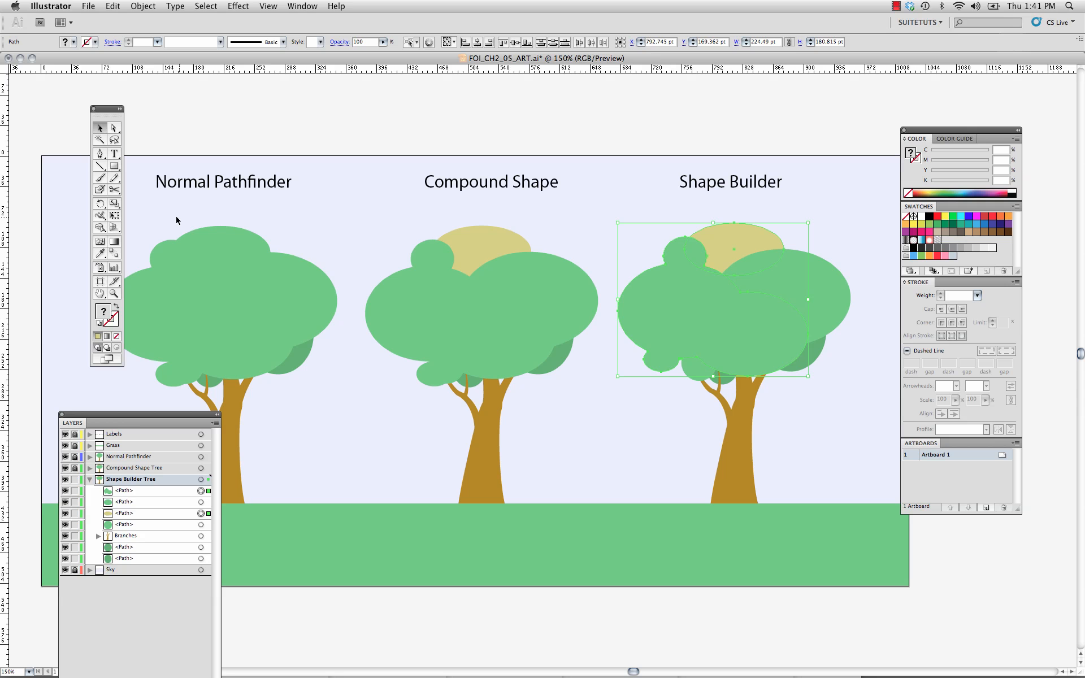
pyautogui.click(100, 227)
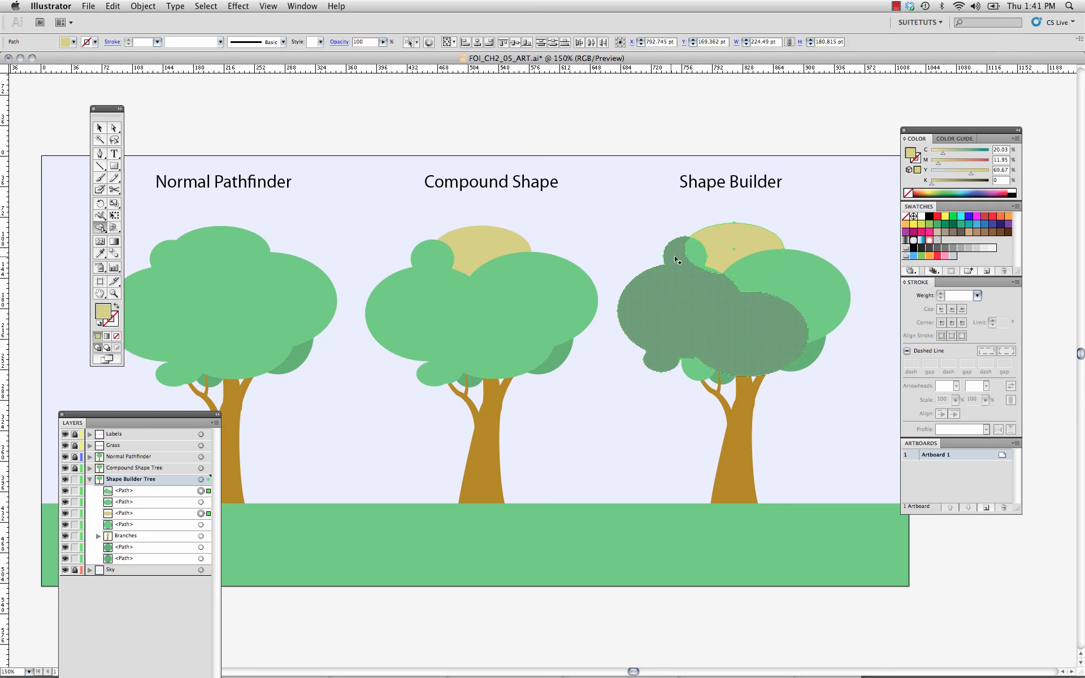
pyautogui.moveTo(726, 249); pyautogui.dragTo(694, 306)
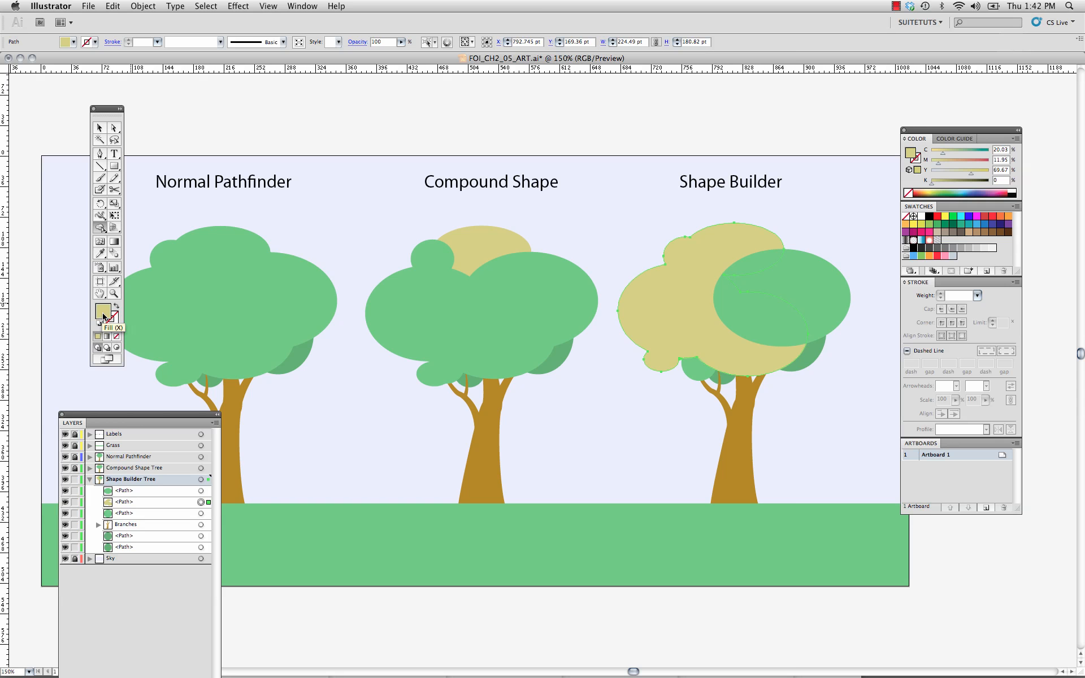
# Fill the merged tan foliage shape with the dark green swatch R=0 G=104 B=55 and deselect it
pyautogui.press('v')
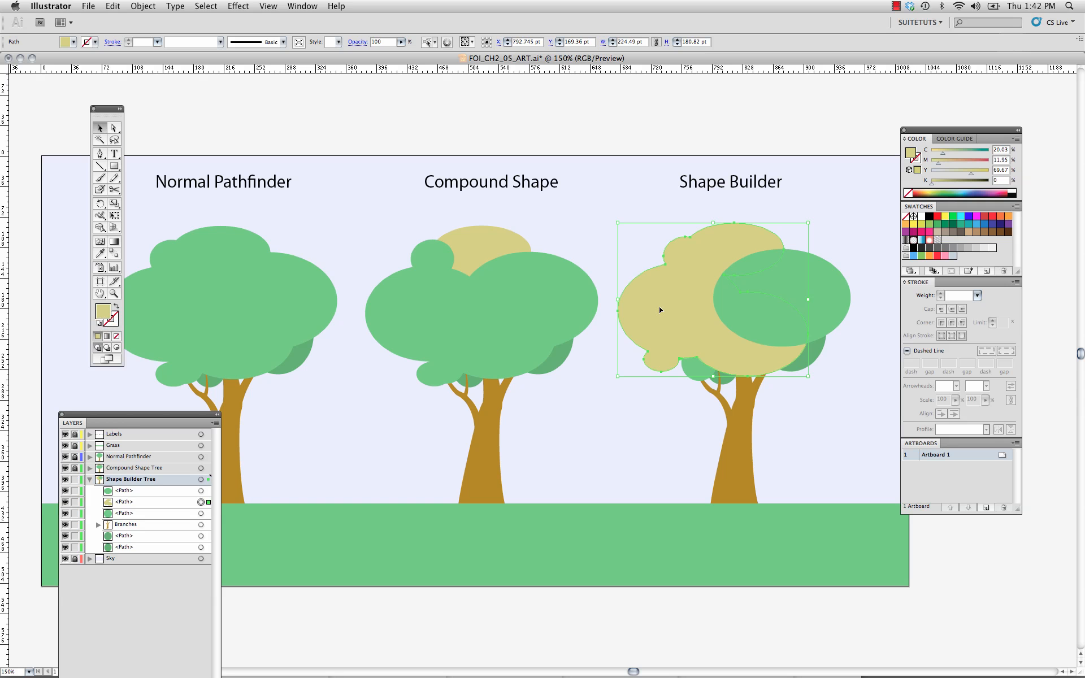
pyautogui.click(950, 225)
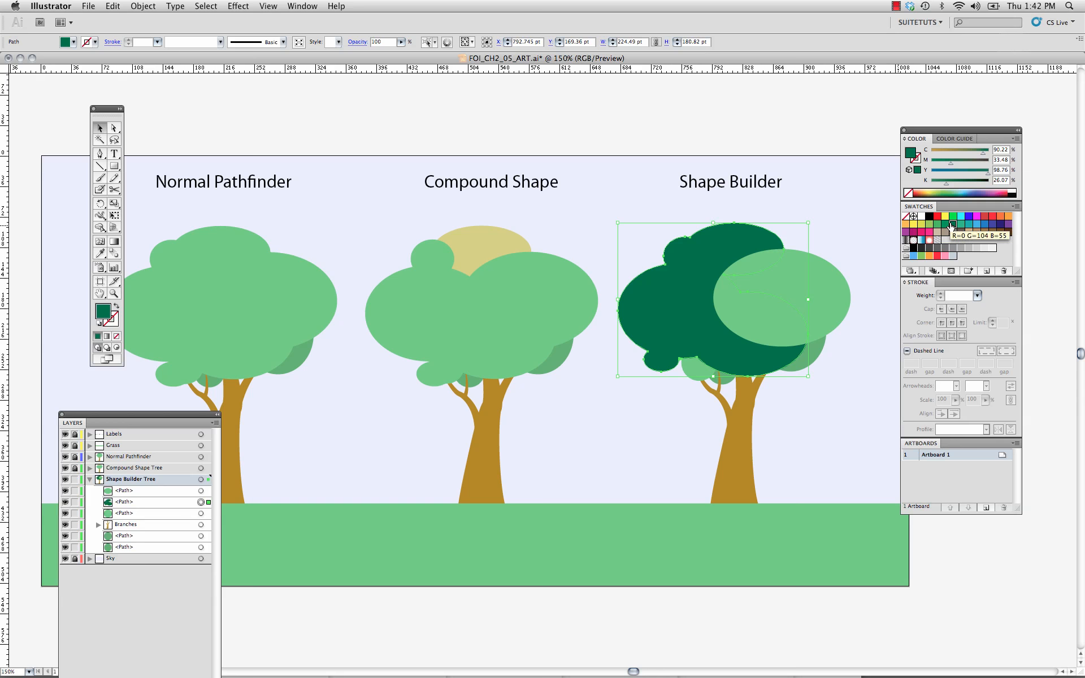
pyautogui.click(853, 232)
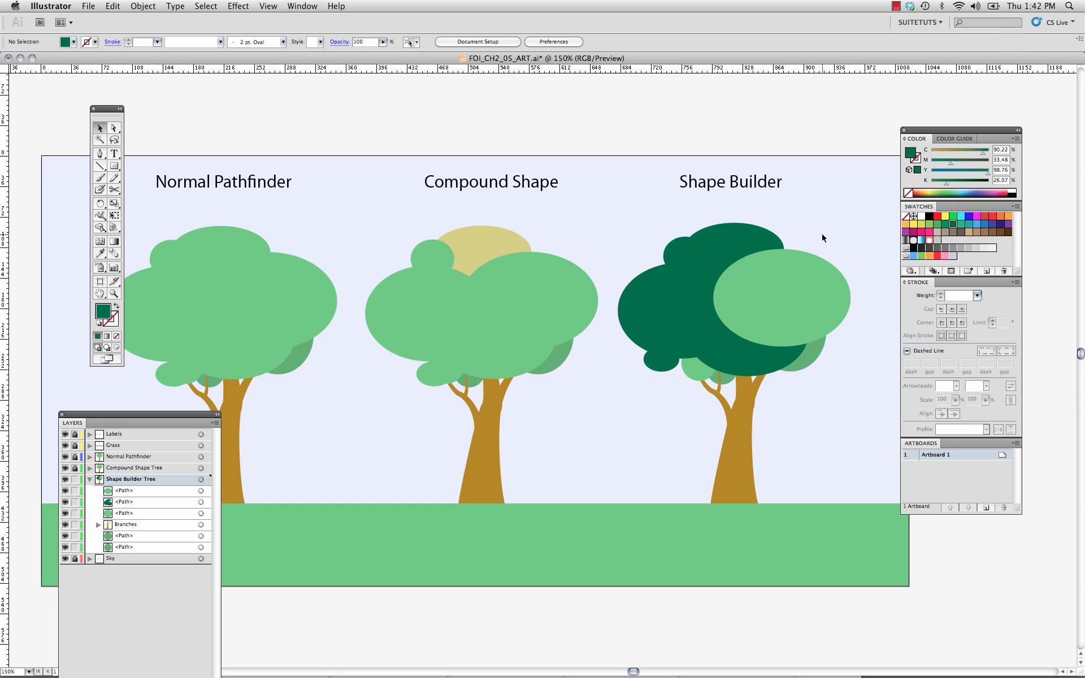
# Merge the dark green foliage shape and the light green right oval with the Shape Builder tool
pyautogui.moveTo(823, 238); pyautogui.dragTo(713, 263)
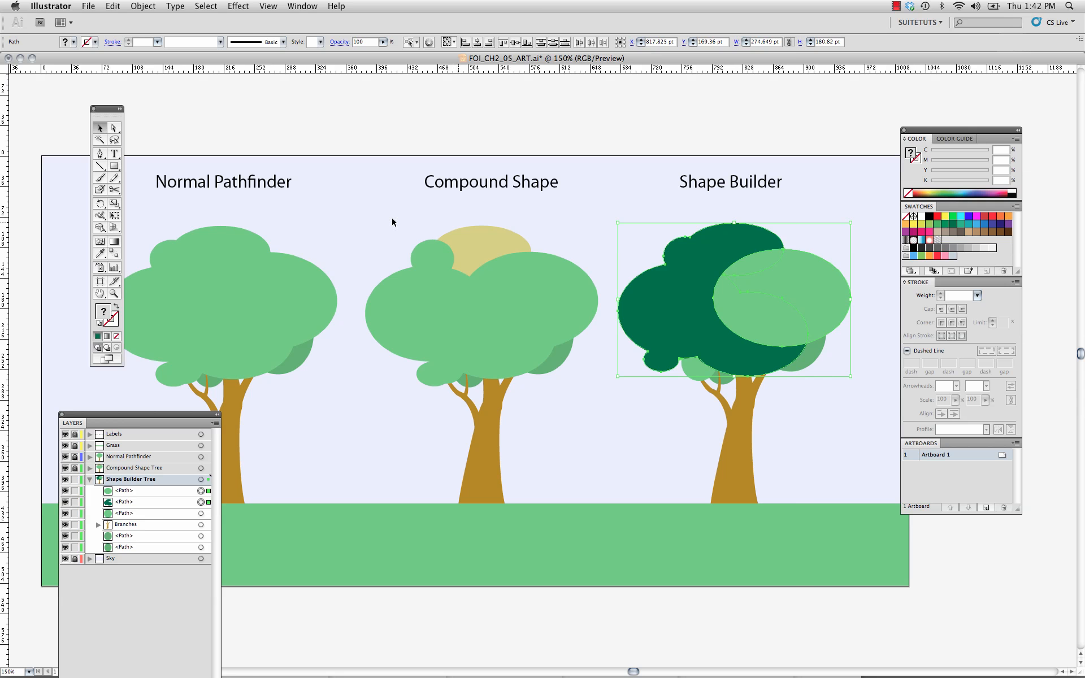
pyautogui.click(100, 227)
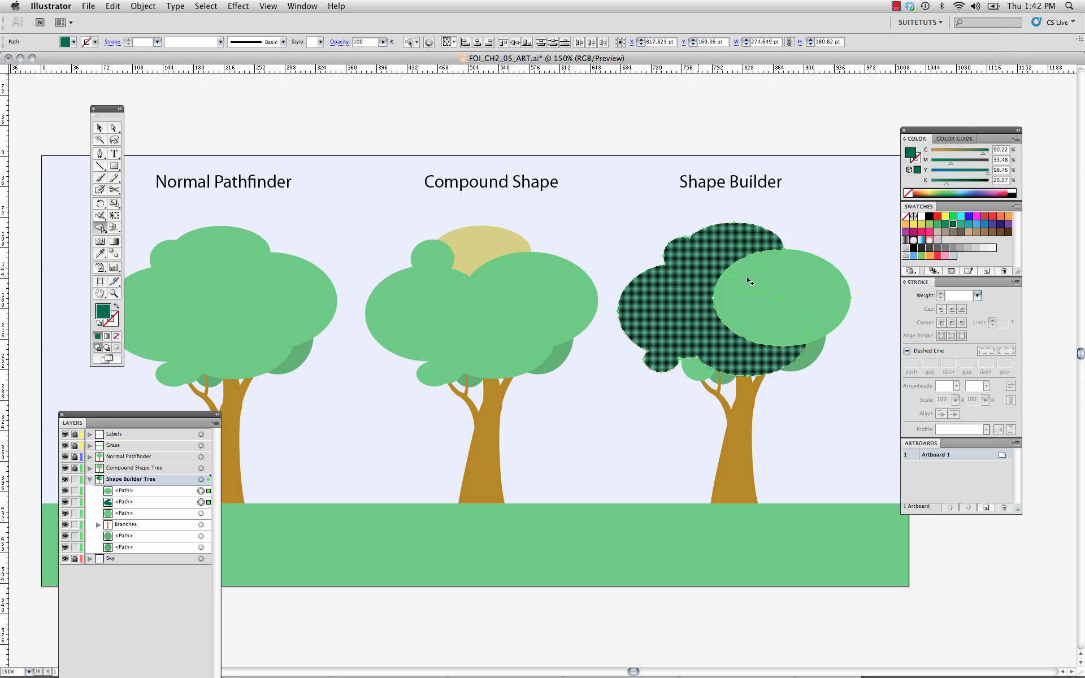
pyautogui.moveTo(791, 286); pyautogui.dragTo(725, 310)
pyautogui.moveTo(694, 324); pyautogui.dragTo(693, 325)
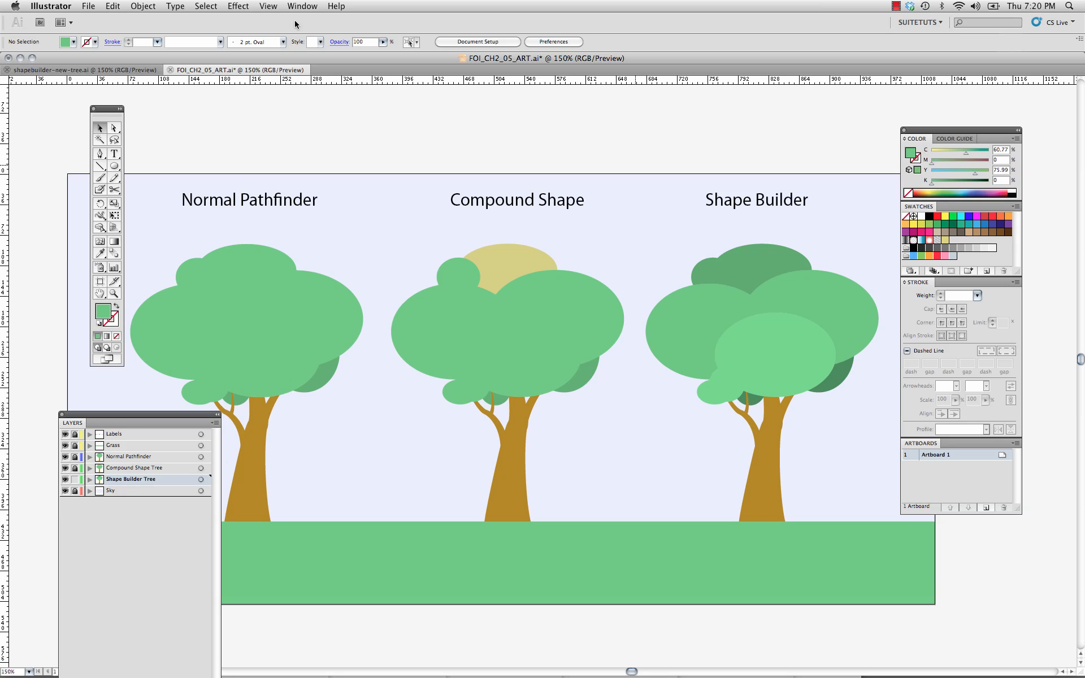
# Draw a circle about 77 pt wide between the Compound Shape and Shape Builder trees and fill it with the R=219 G=208 B=101 swatch
pyautogui.click(114, 166)
pyautogui.moveTo(600, 214); pyautogui.dragTo(666, 279)
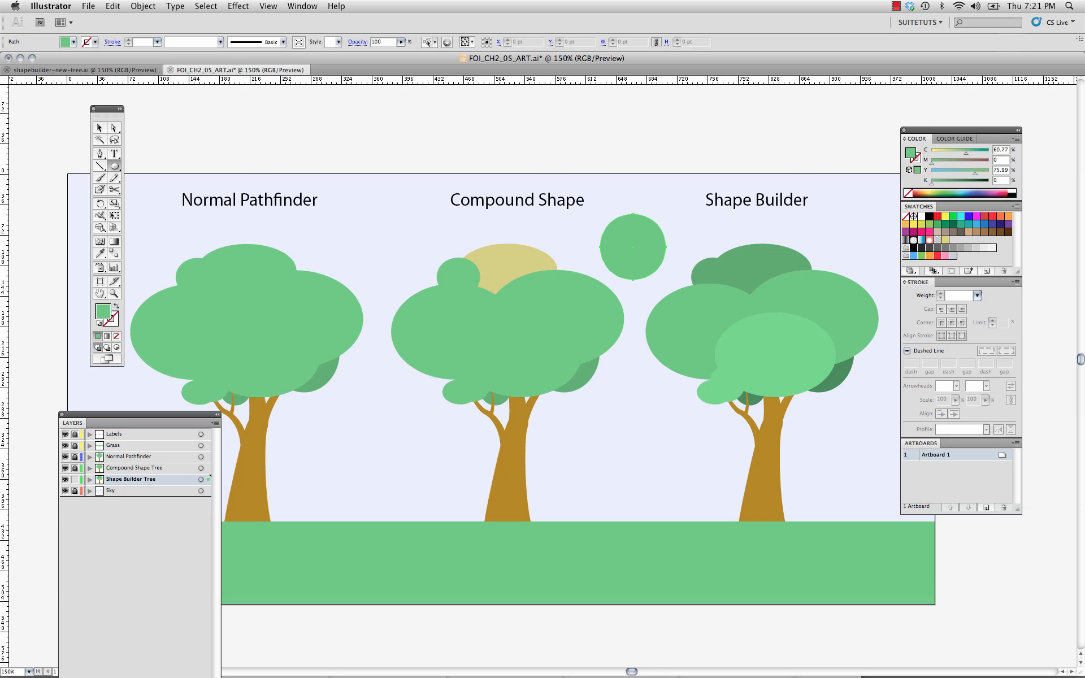
pyautogui.click(946, 240)
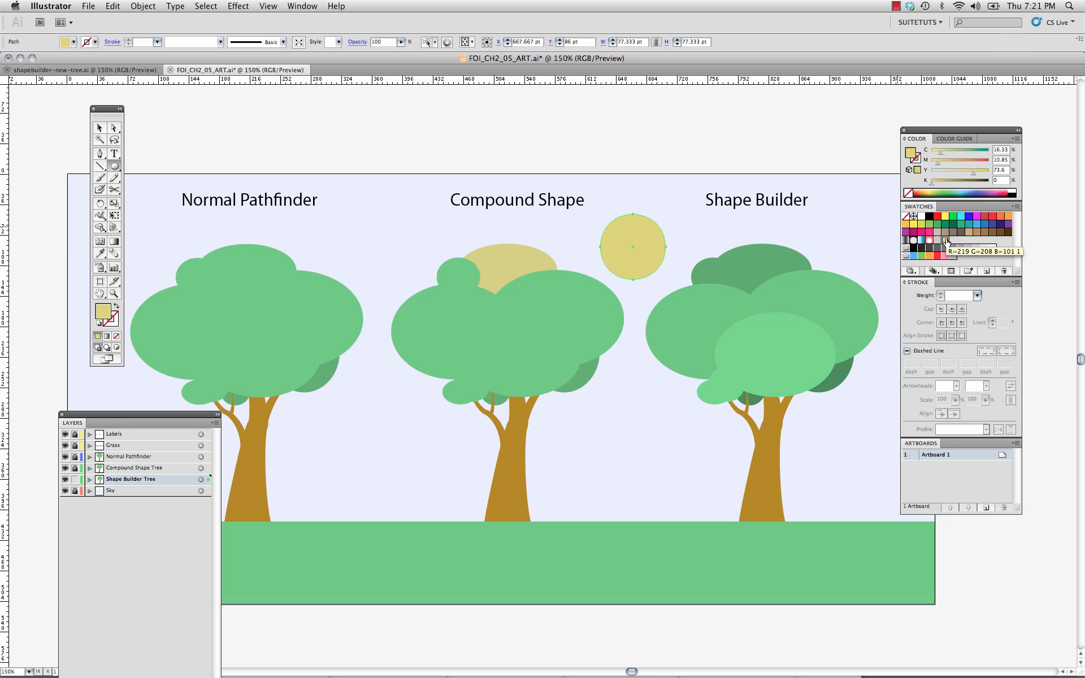
# Duplicate the yellow circle about 15 pt right and down, and subtract the copy and overlap with the Shape Builder tool to leave a crescent
pyautogui.press('v')
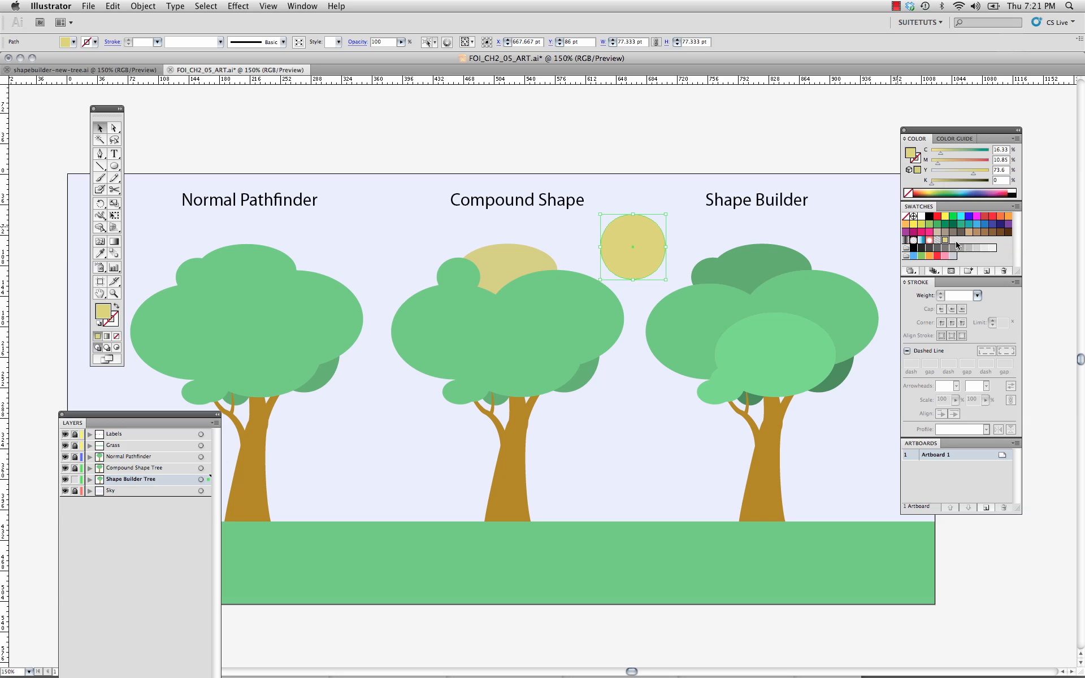
pyautogui.moveTo(641, 251); pyautogui.dragTo(656, 267)
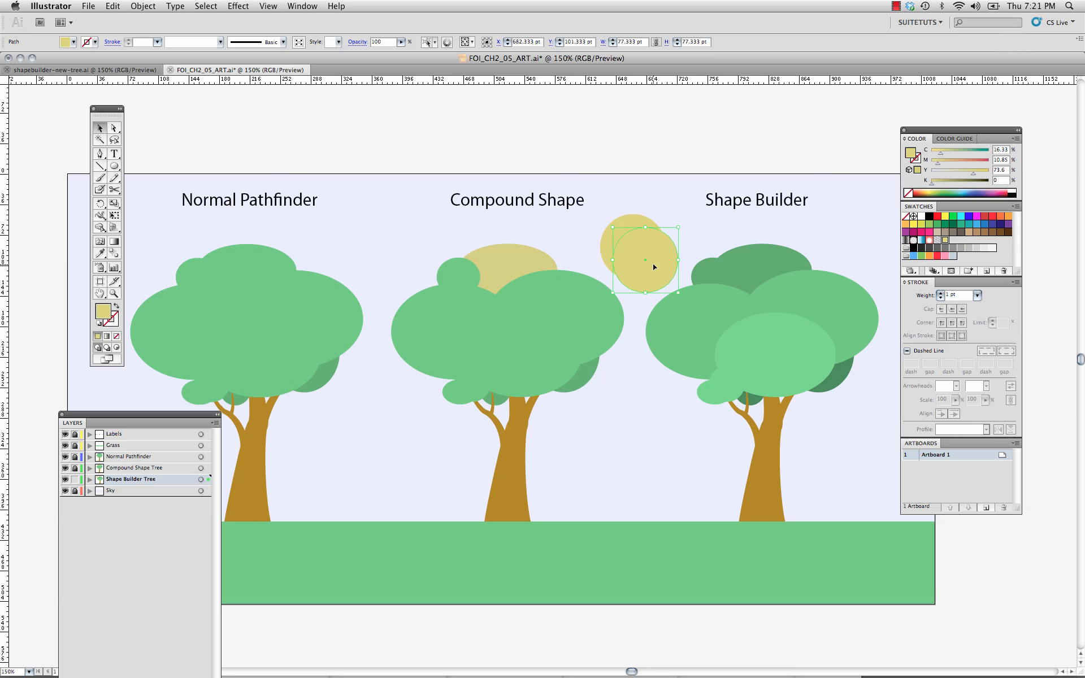
pyautogui.keyDown('shift'); pyautogui.click(635, 221); pyautogui.keyUp('shift')
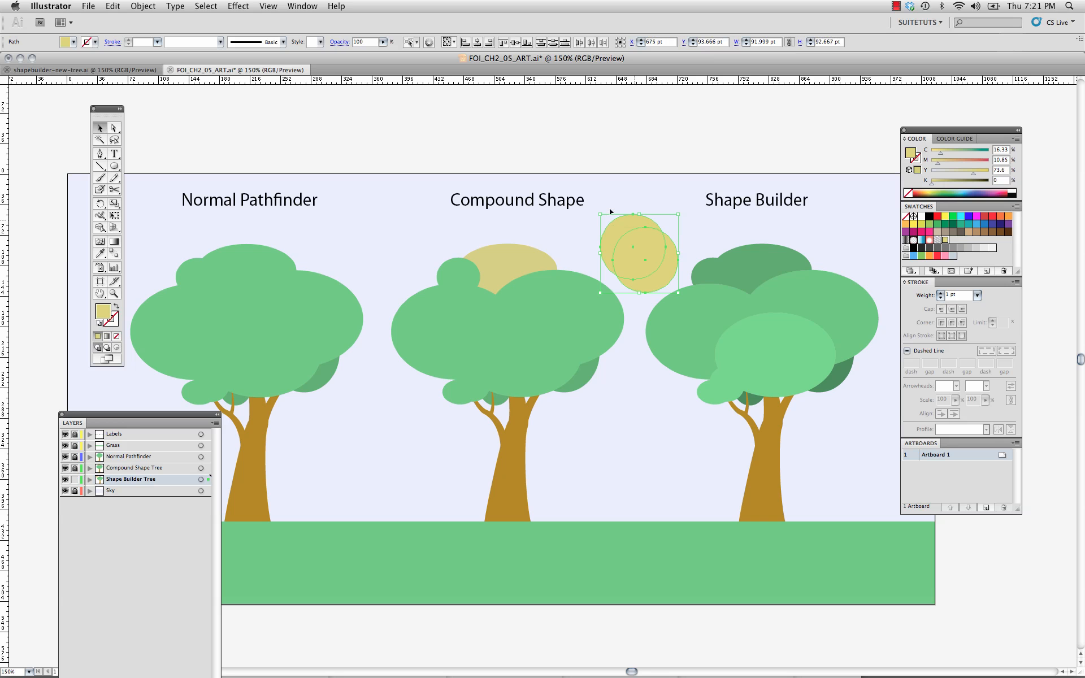
pyautogui.click(99, 229)
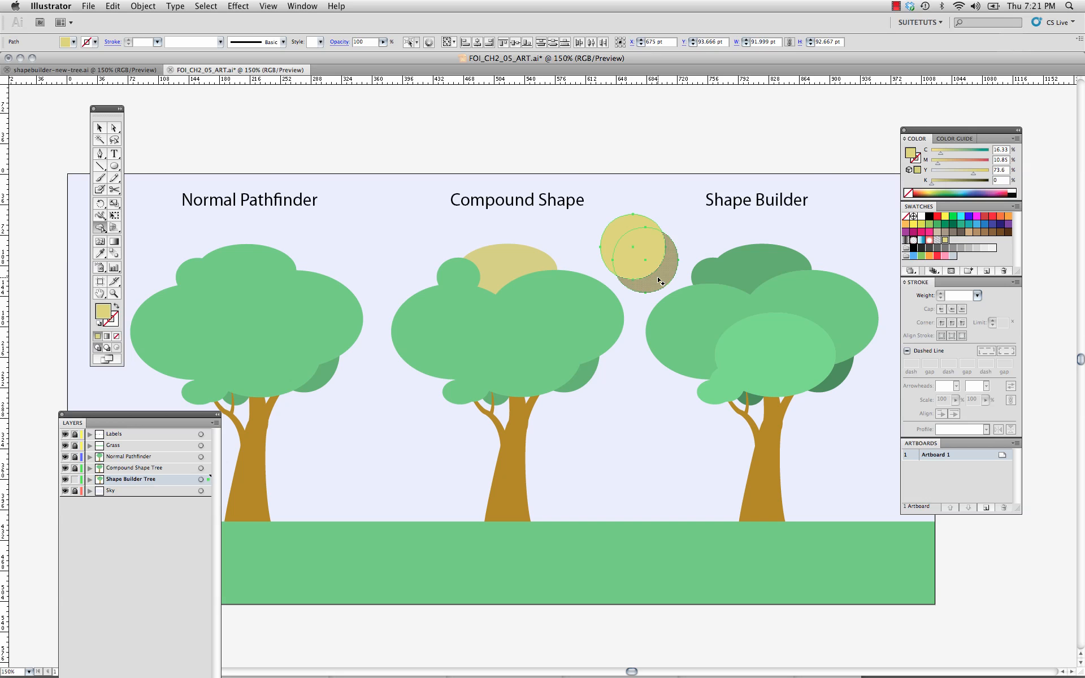
pyautogui.moveTo(660, 282); pyautogui.dragTo(637, 251)
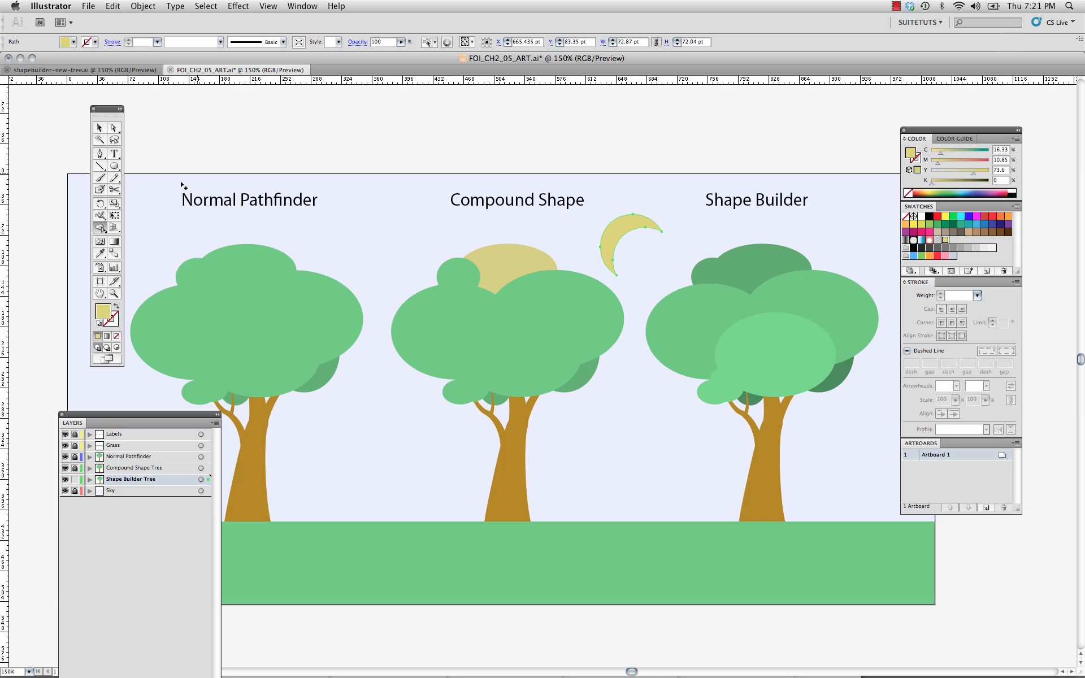
# Rotate the crescent moon counterclockwise with Free Transform so its opening faces the upper right, and deselect it
pyautogui.click(115, 215)
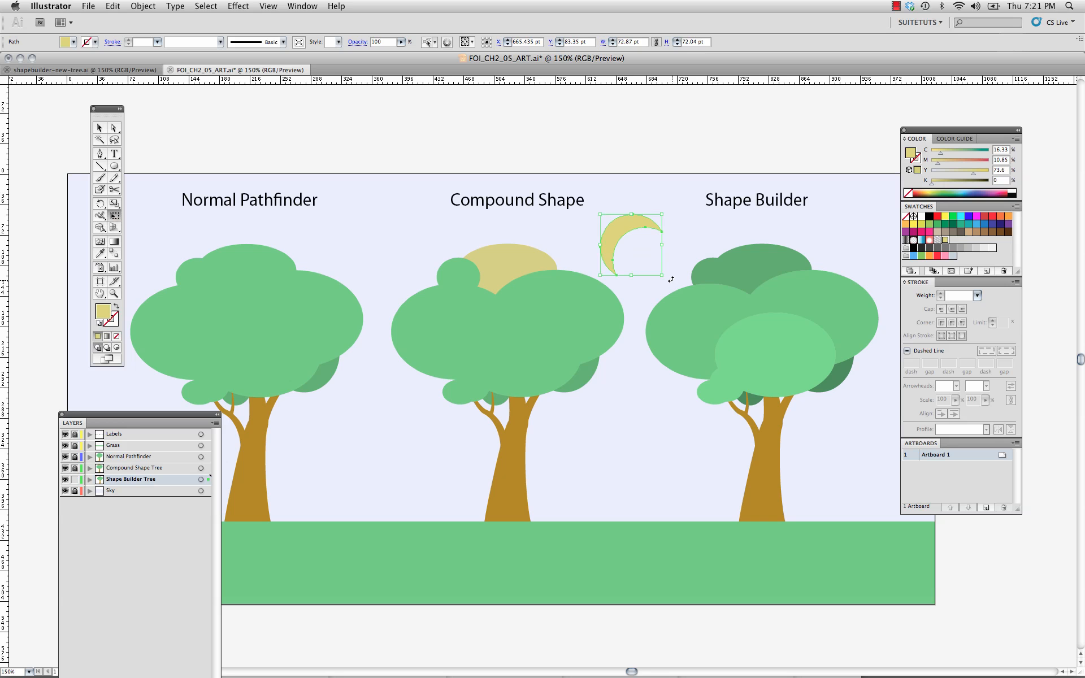
pyautogui.moveTo(671, 279); pyautogui.dragTo(682, 224)
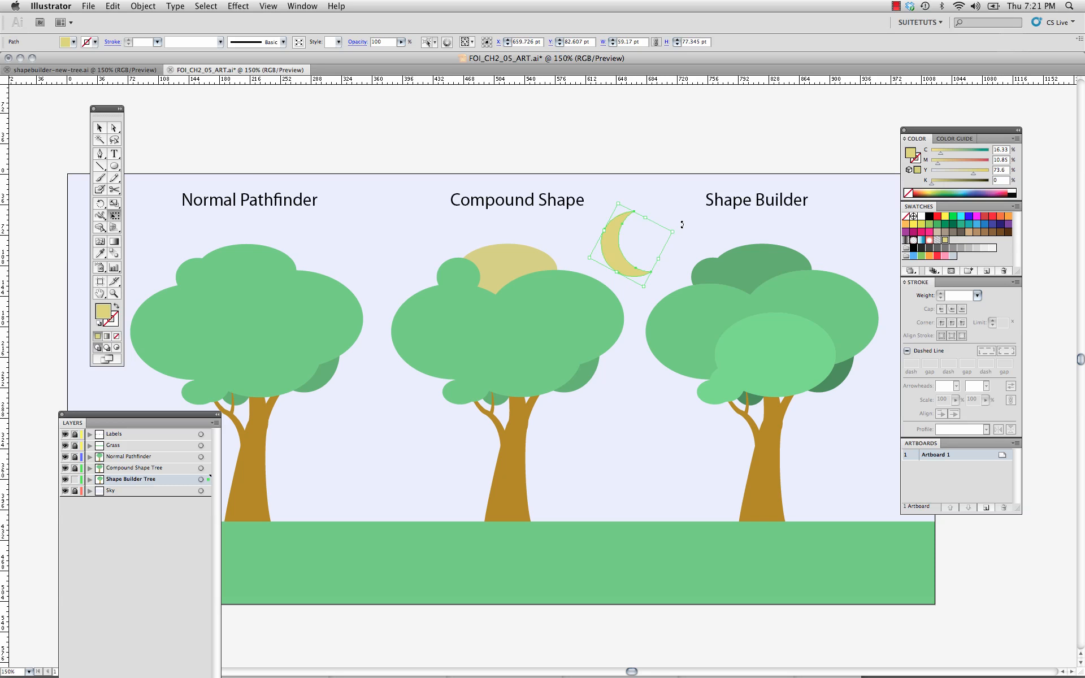
pyautogui.press('v')
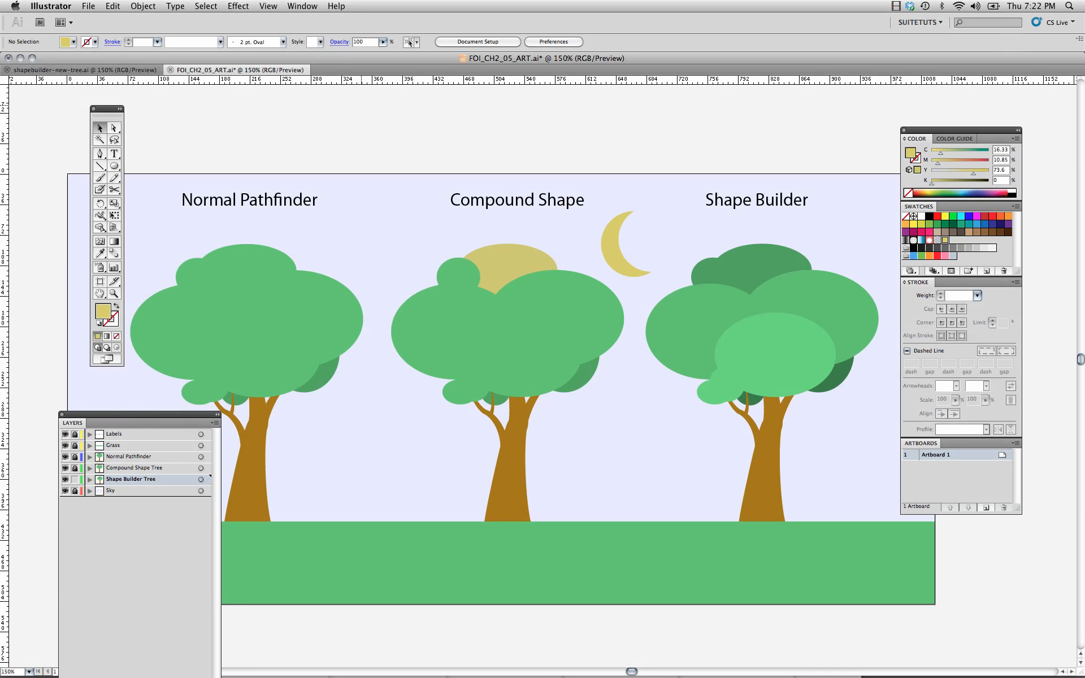